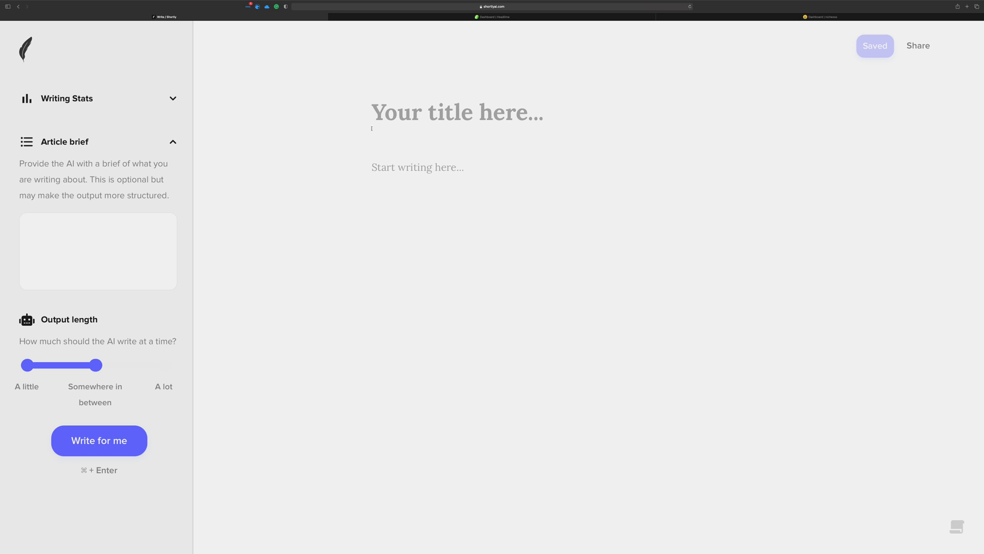
- Check the article brief field and view the command cheatsheet, closing the cheatsheet when done
{"action": "left_click", "coordinate": [68, 224]}
{"action": "left_click", "coordinate": [955, 525]}
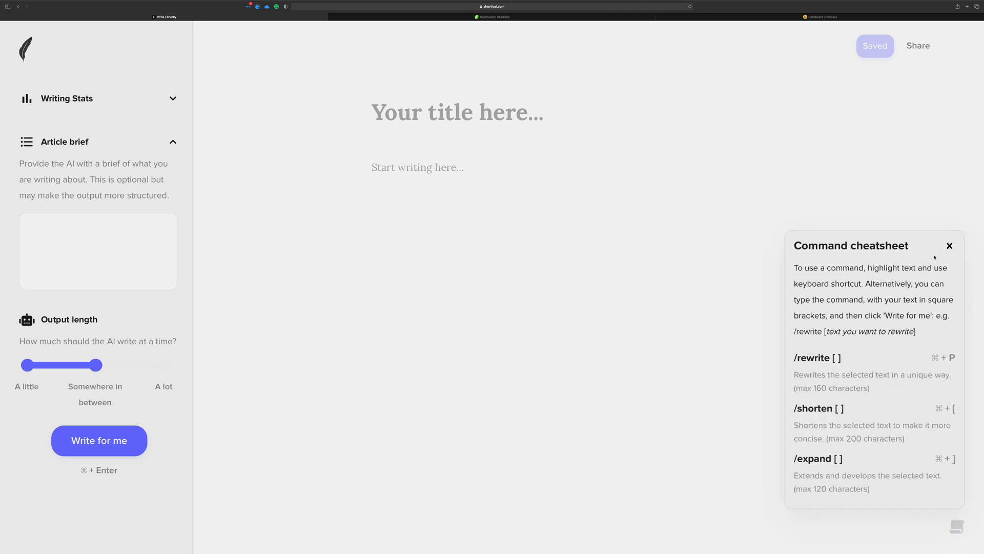
{"action": "left_click", "coordinate": [949, 246]}
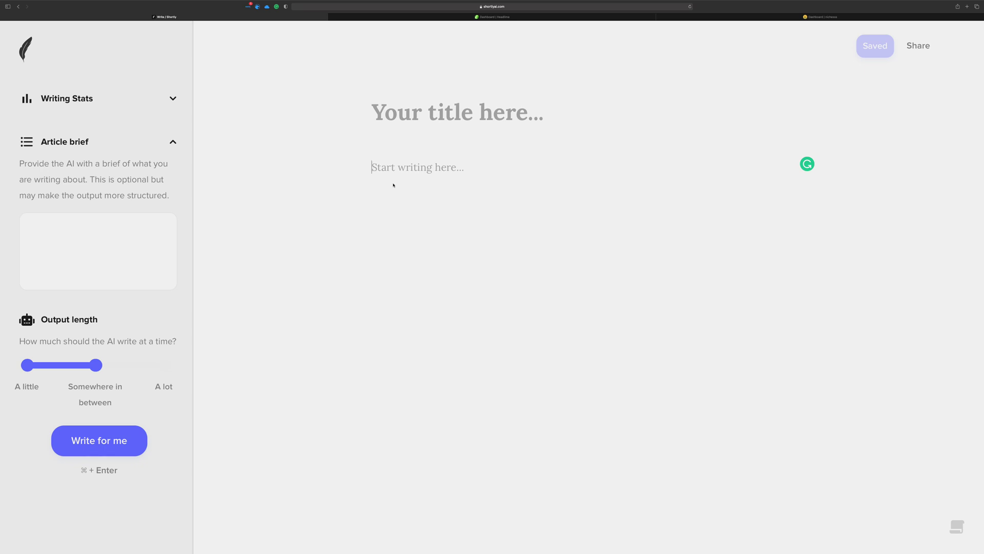
- Switch to Headlime, open Marketing Copy for the LetMeWhyYou project and open the Value Proposition tool
{"action": "left_click", "coordinate": [471, 17]}
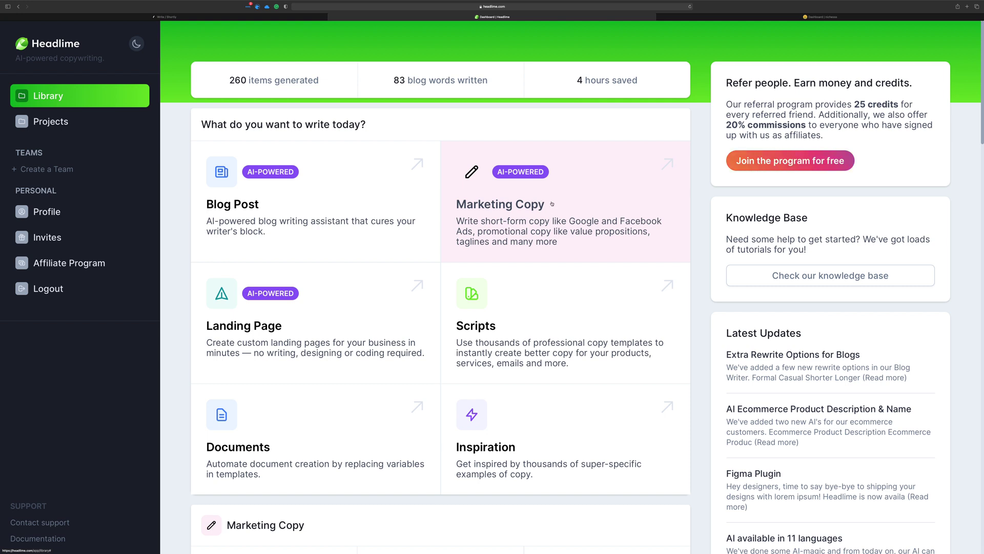
{"action": "left_click", "coordinate": [554, 202]}
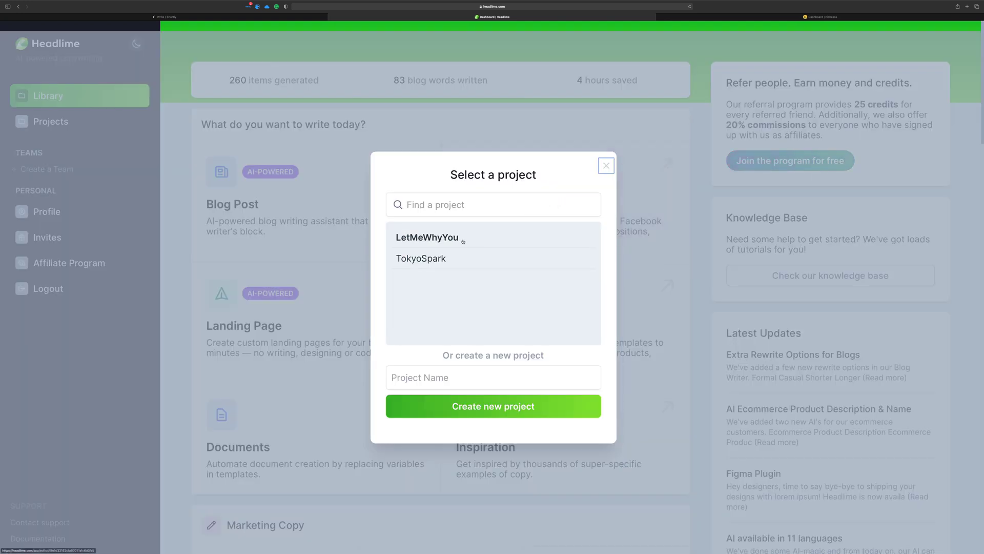
{"action": "left_click", "coordinate": [456, 239]}
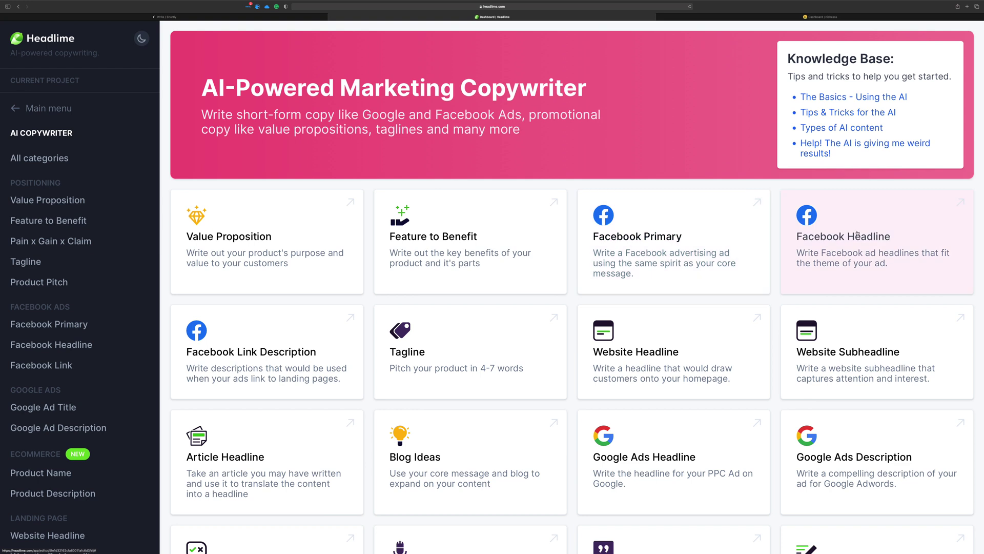
{"action": "scroll", "coordinate": [251, 352], "scroll_direction": "down", "scroll_amount": 5}
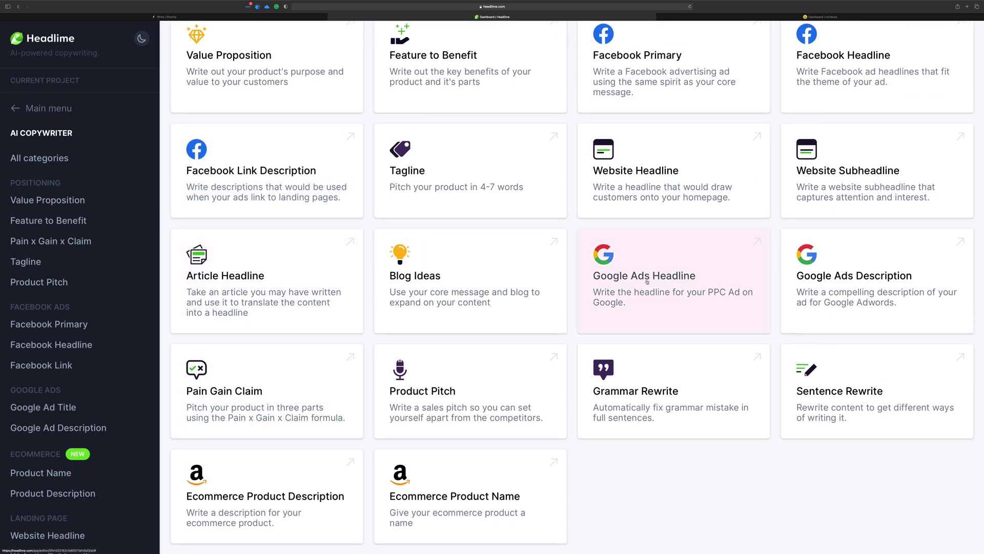
{"action": "scroll", "coordinate": [465, 301], "scroll_direction": "up", "scroll_amount": 5}
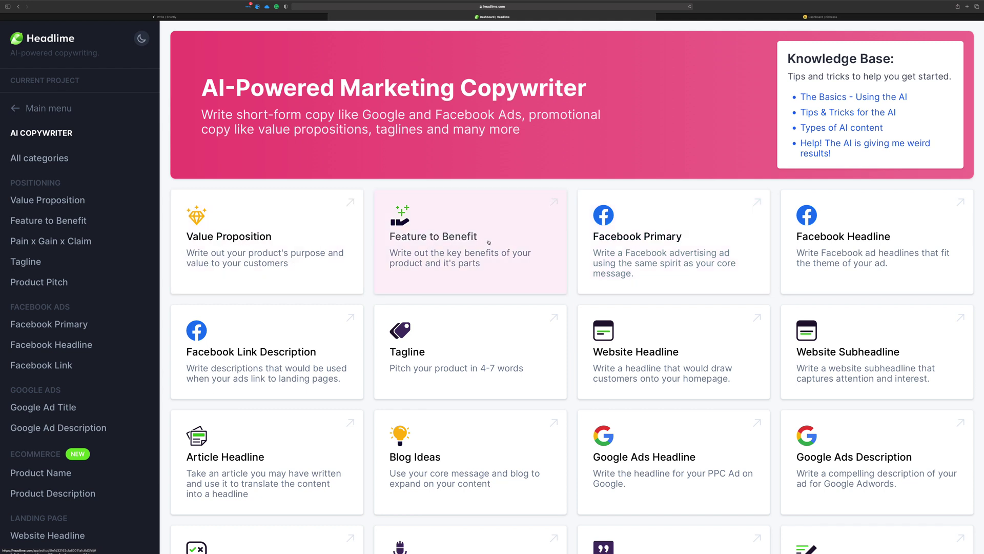
{"action": "left_click", "coordinate": [301, 231]}
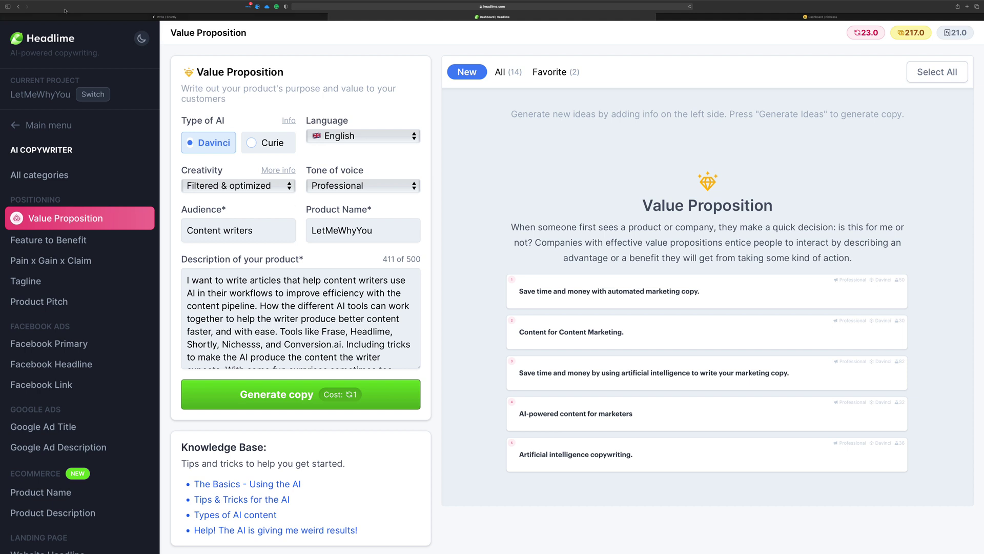
- Go back to the Headlime library and open a new blog form in the LetMeWhyYou project's Blog Post assistant
{"action": "left_click", "coordinate": [20, 7]}
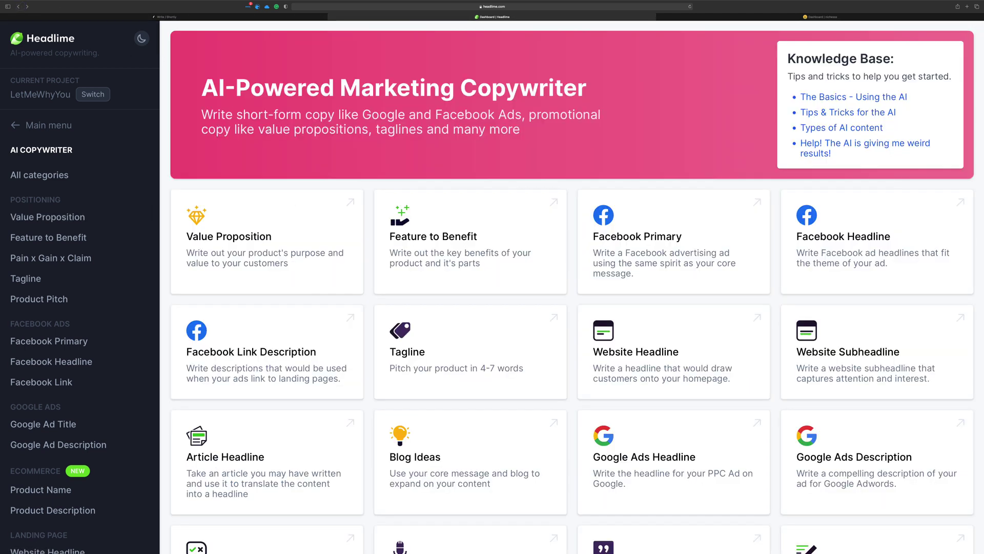
{"action": "left_click", "coordinate": [18, 7]}
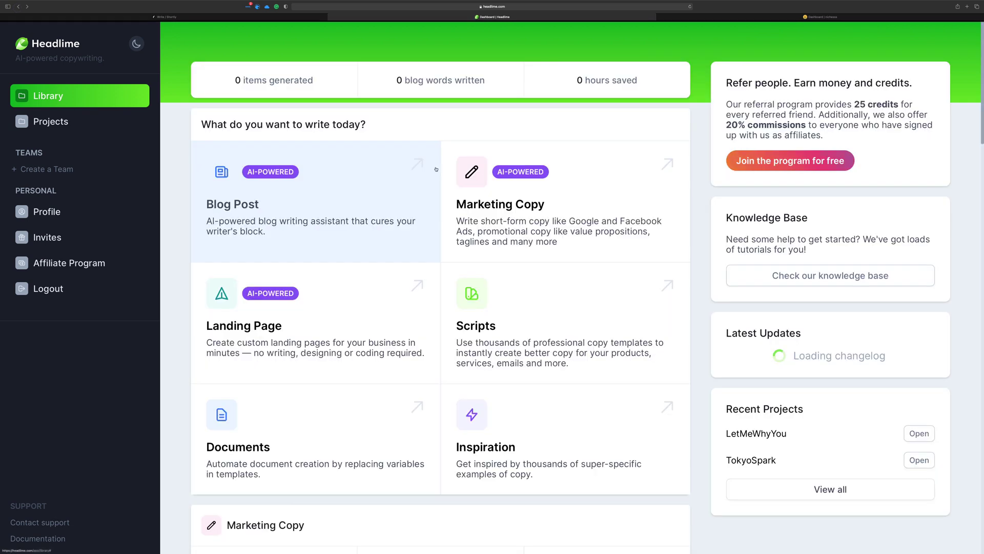
{"action": "left_click", "coordinate": [376, 194]}
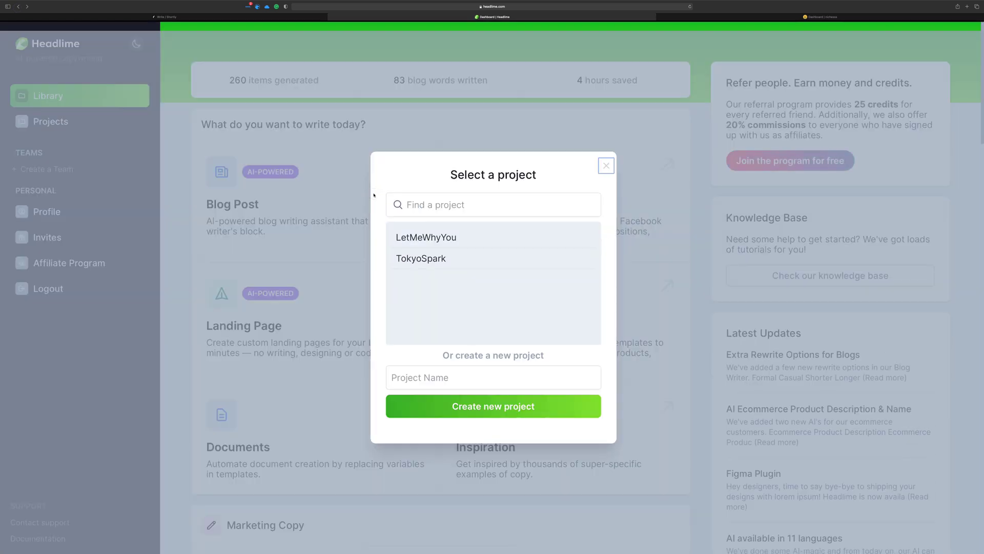
{"action": "left_click", "coordinate": [462, 238]}
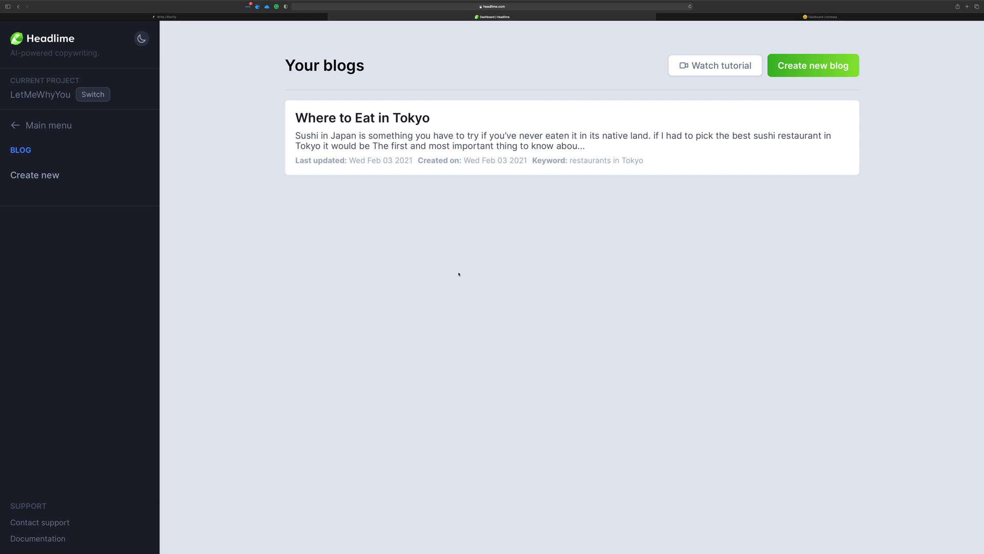
{"action": "left_click", "coordinate": [839, 69]}
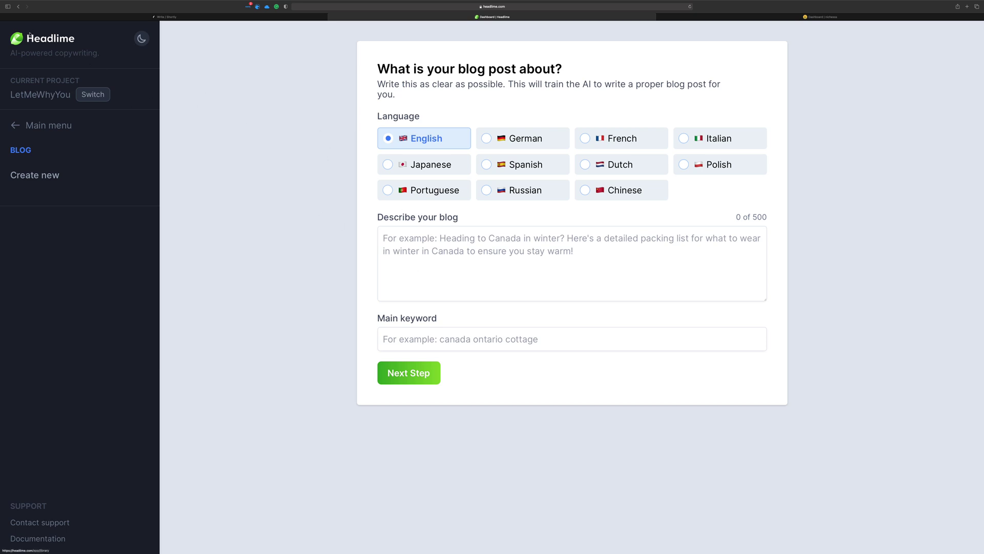
- Return to the AI Copywriter's Value Proposition tool and examine the product description and its character limit
{"action": "left_click", "coordinate": [36, 125]}
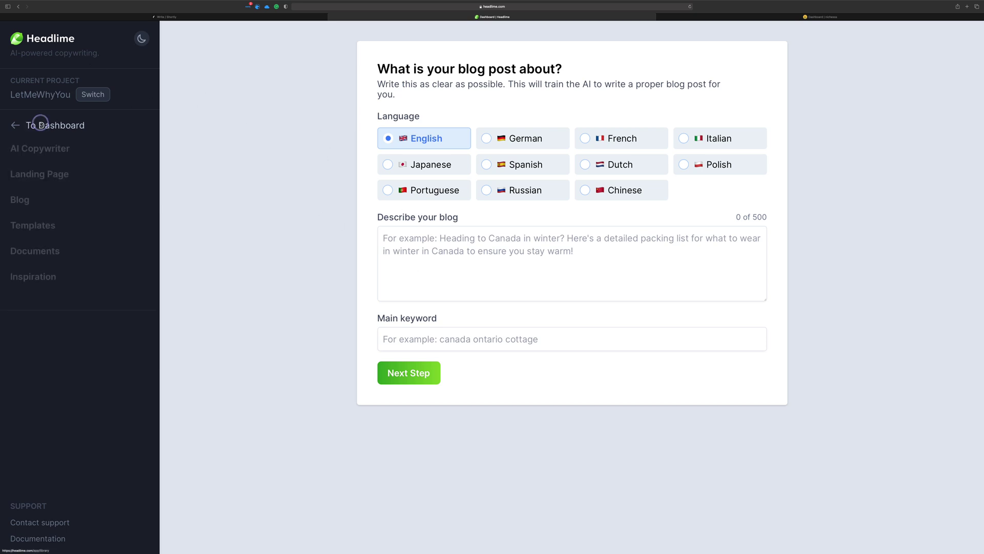
{"action": "left_click", "coordinate": [39, 148]}
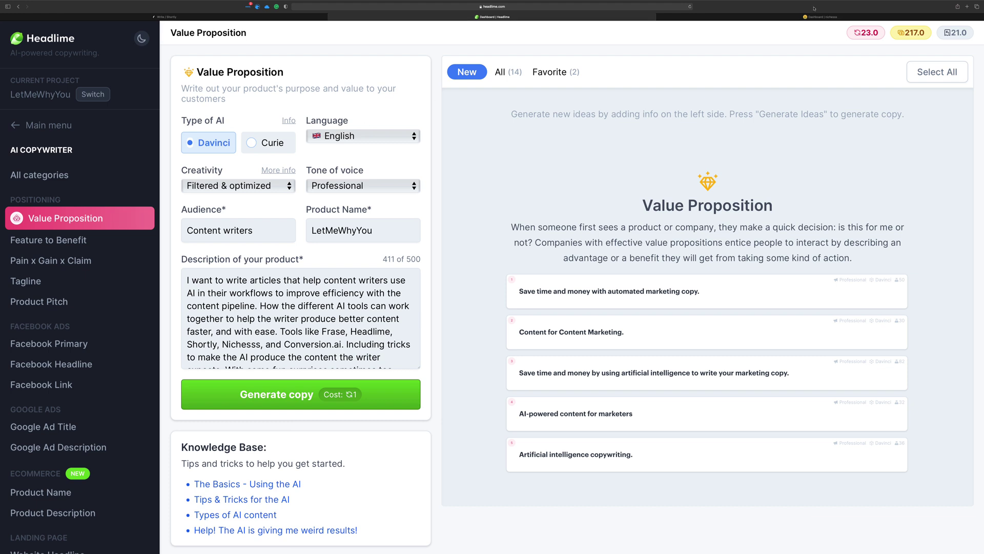
{"action": "mouse_move", "coordinate": [814, 17]}
{"action": "left_click_drag", "start_coordinate": [420, 258], "coordinate": [407, 259]}
{"action": "scroll", "coordinate": [399, 291], "scroll_direction": "down", "scroll_amount": 2}
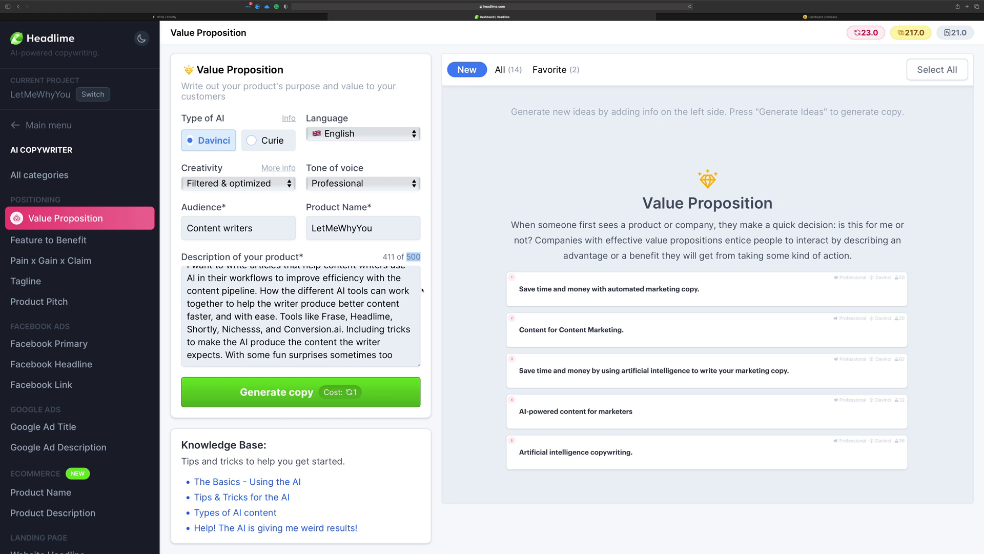
{"action": "left_click", "coordinate": [447, 289]}
- Switch to the Nichesss dashboard and look through its custom content tasks
{"action": "left_click", "coordinate": [820, 17]}
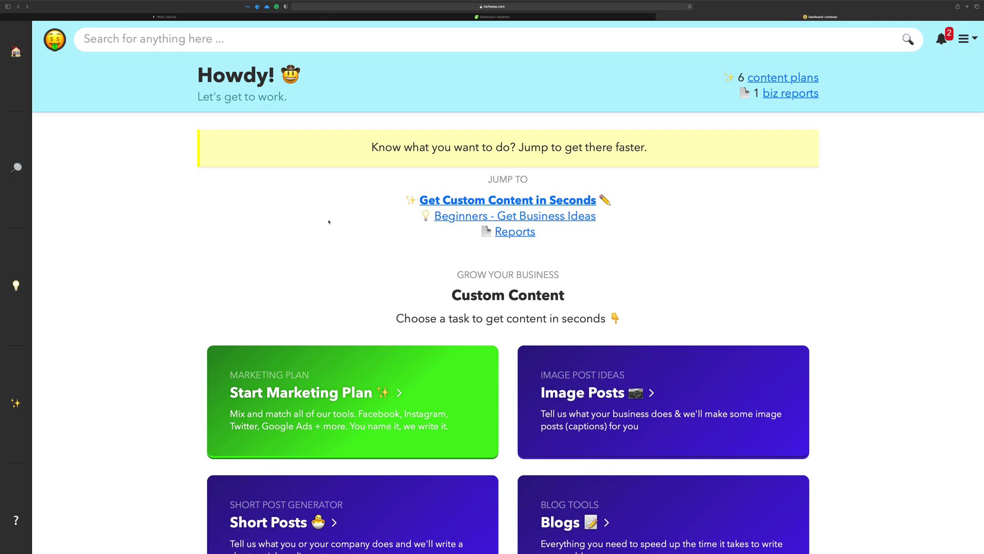
{"action": "scroll", "coordinate": [329, 222], "scroll_direction": "down", "scroll_amount": 5}
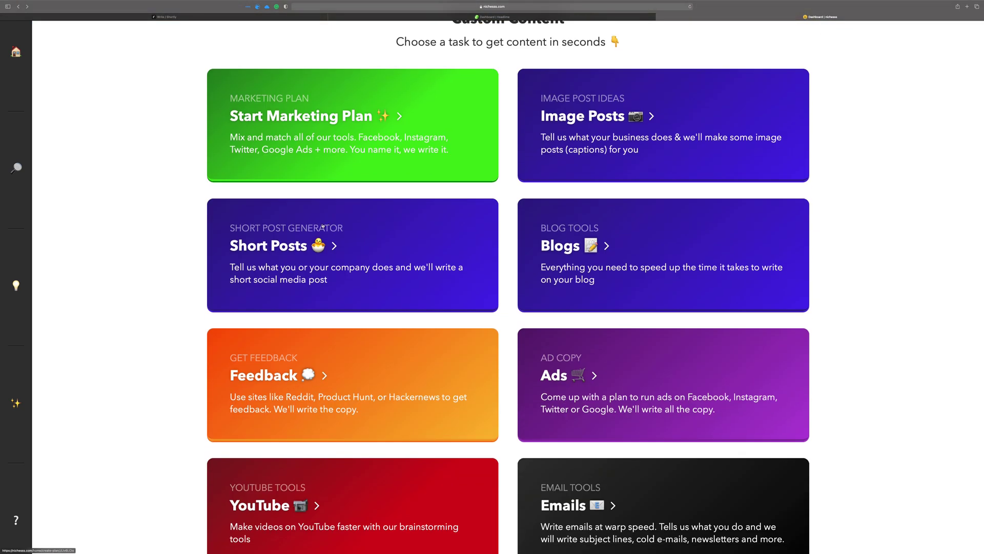
{"action": "scroll", "coordinate": [323, 226], "scroll_direction": "up", "scroll_amount": 5}
{"action": "scroll", "coordinate": [323, 226], "scroll_direction": "down", "scroll_amount": 2}
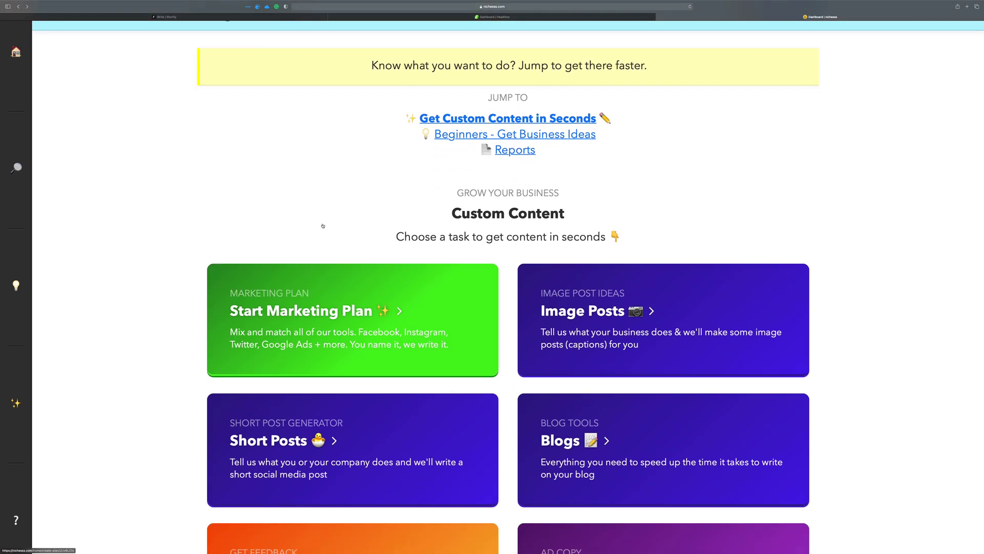
{"action": "scroll", "coordinate": [323, 226], "scroll_direction": "down", "scroll_amount": 1}
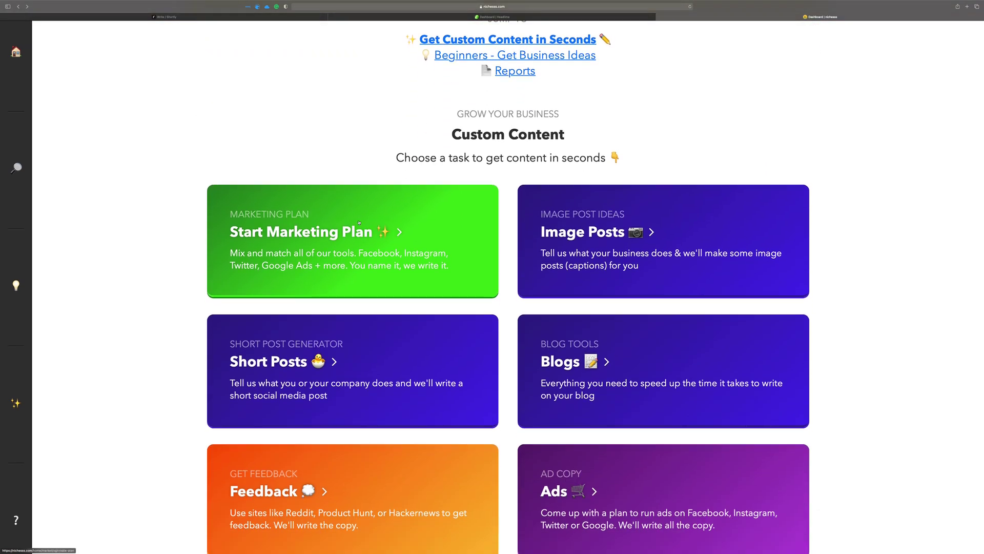
{"action": "scroll", "coordinate": [350, 216], "scroll_direction": "up", "scroll_amount": 3}
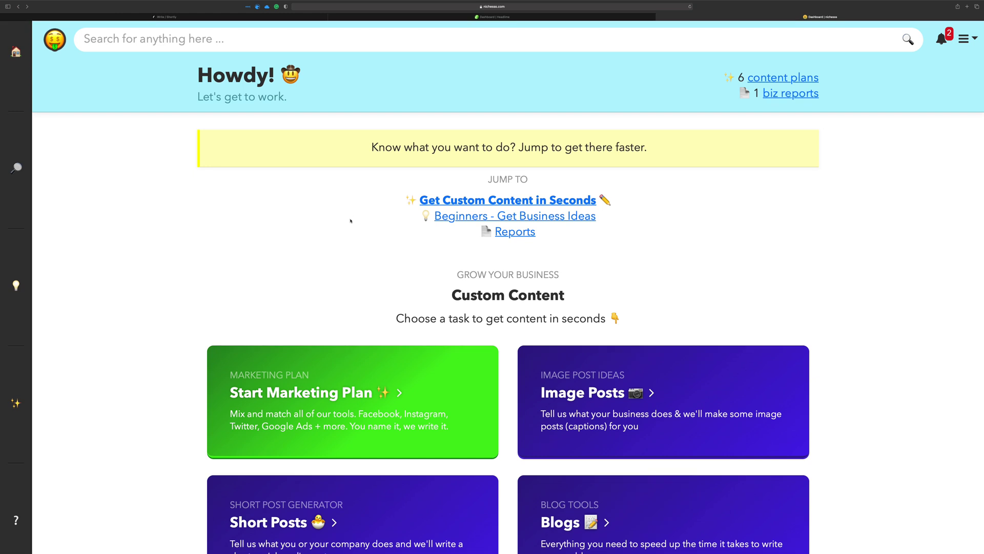
{"action": "scroll", "coordinate": [350, 221], "scroll_direction": "down", "scroll_amount": 2}
{"action": "scroll", "coordinate": [652, 344], "scroll_direction": "down", "scroll_amount": 1}
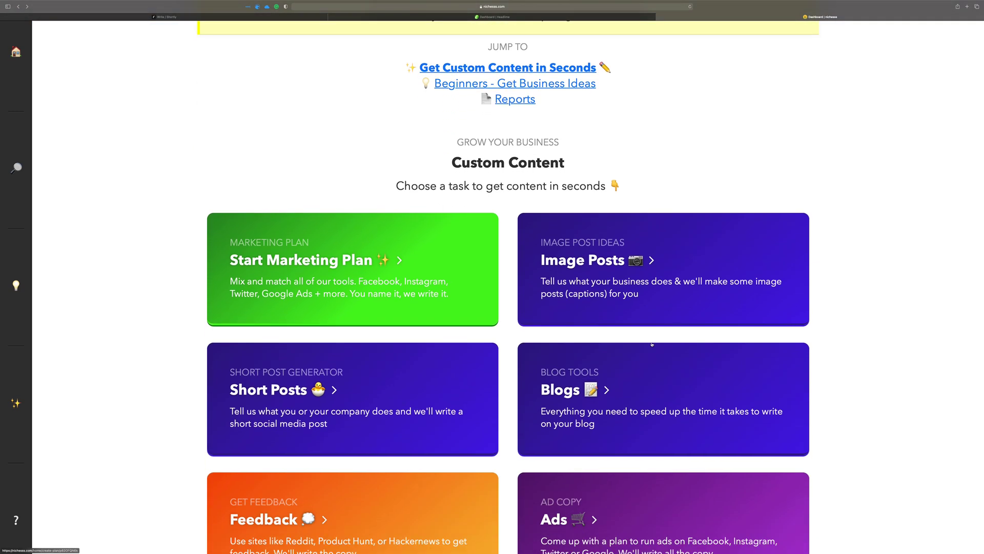
- Open the Blogs tool, add Blog Post Intro to the plan and review the blog detail fields
{"action": "left_click", "coordinate": [650, 359]}
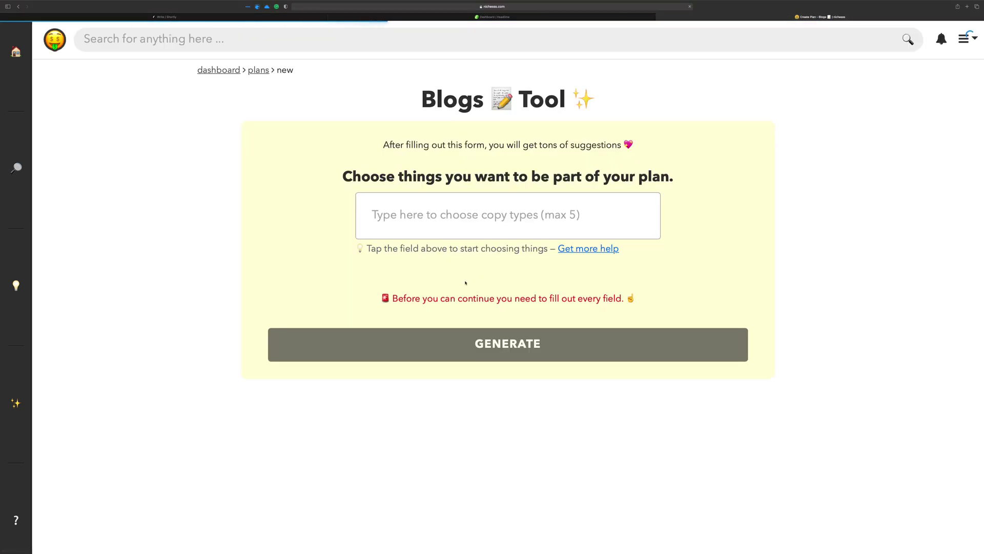
{"action": "left_click", "coordinate": [435, 218]}
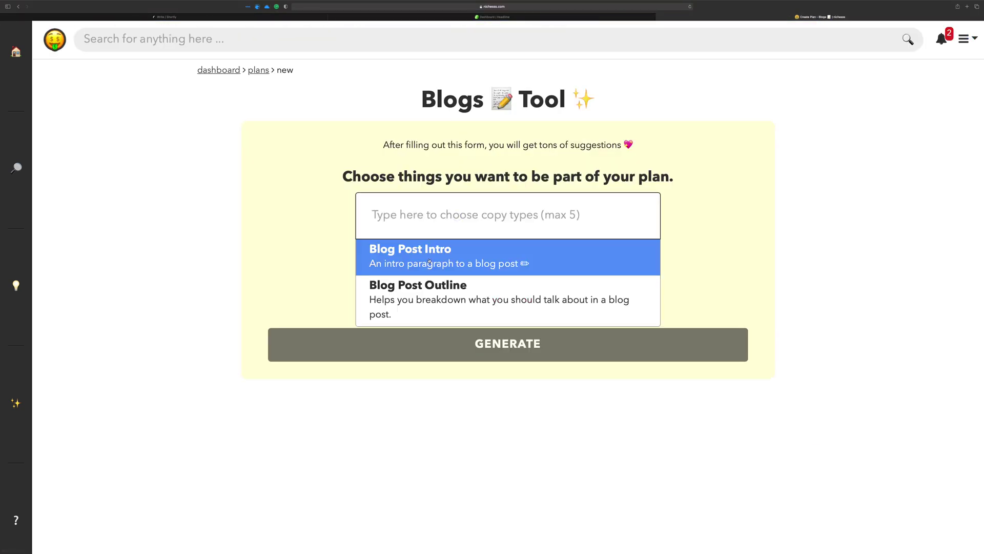
{"action": "left_click", "coordinate": [430, 262]}
{"action": "scroll", "coordinate": [466, 265], "scroll_direction": "down", "scroll_amount": 1}
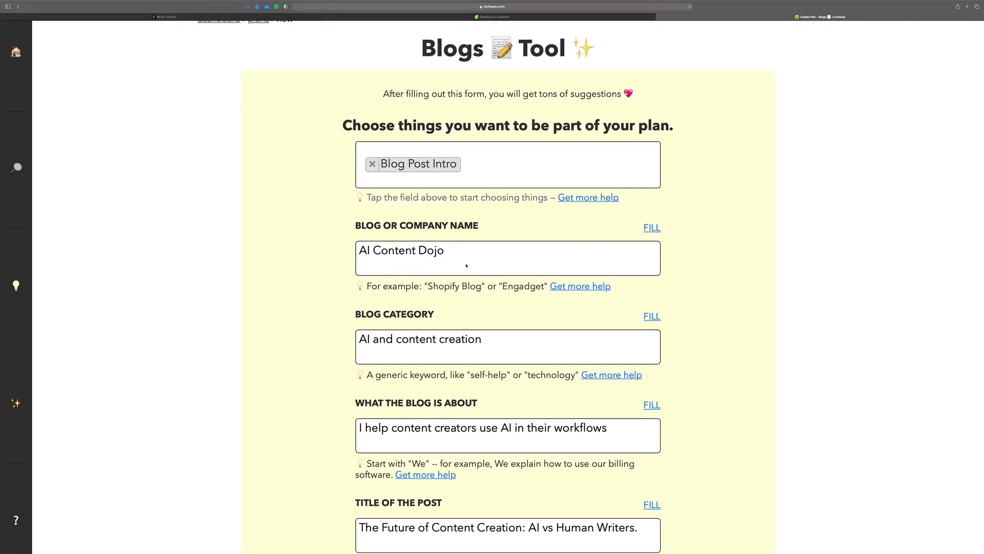
{"action": "scroll", "coordinate": [466, 265], "scroll_direction": "down", "scroll_amount": 3}
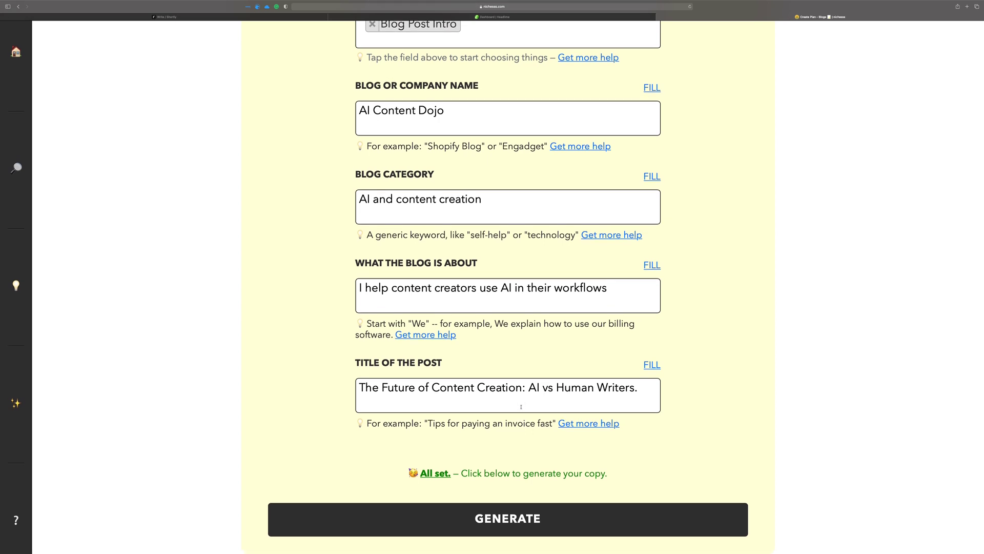
{"action": "scroll", "coordinate": [521, 406], "scroll_direction": "up", "scroll_amount": 5}
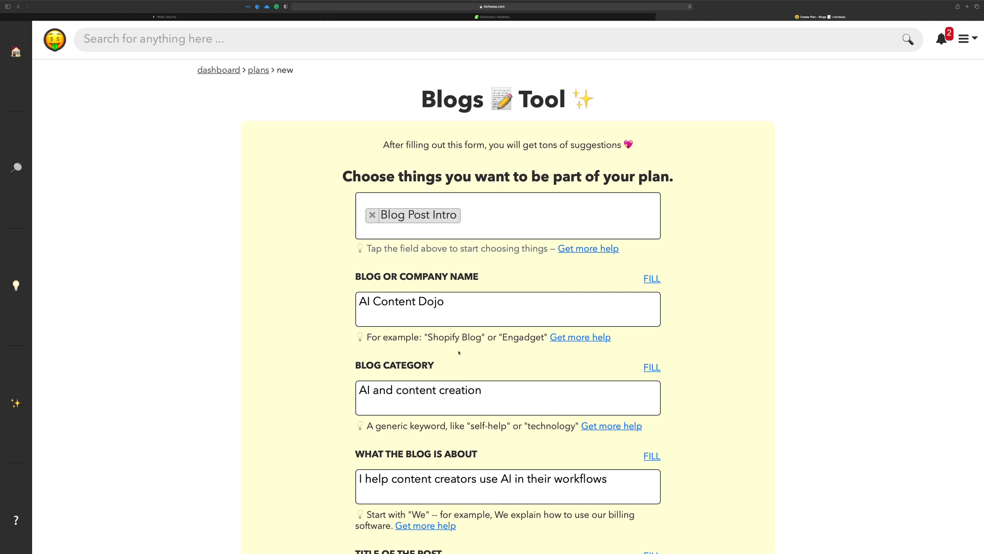
{"action": "scroll", "coordinate": [469, 370], "scroll_direction": "down", "scroll_amount": 5}
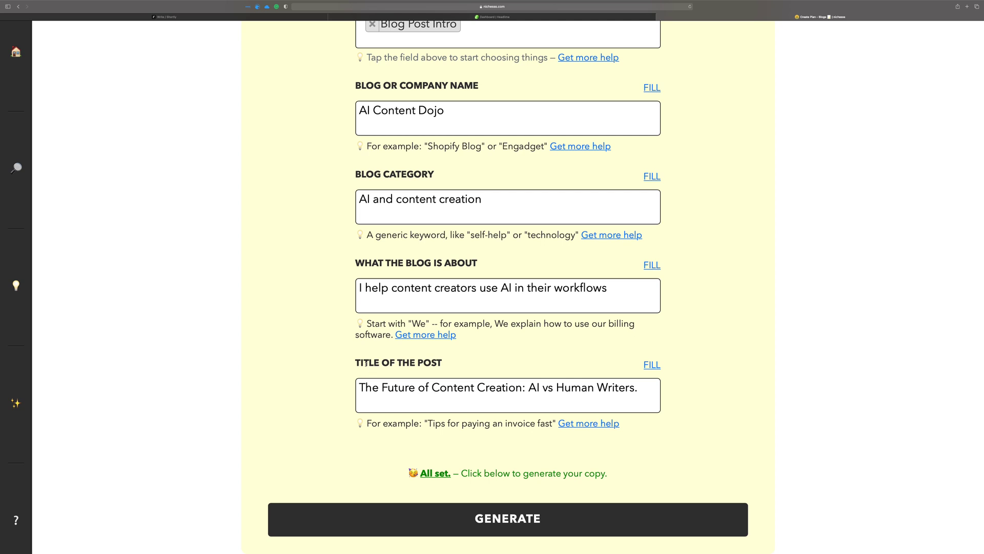
{"action": "scroll", "coordinate": [312, 308], "scroll_direction": "up", "scroll_amount": 5}
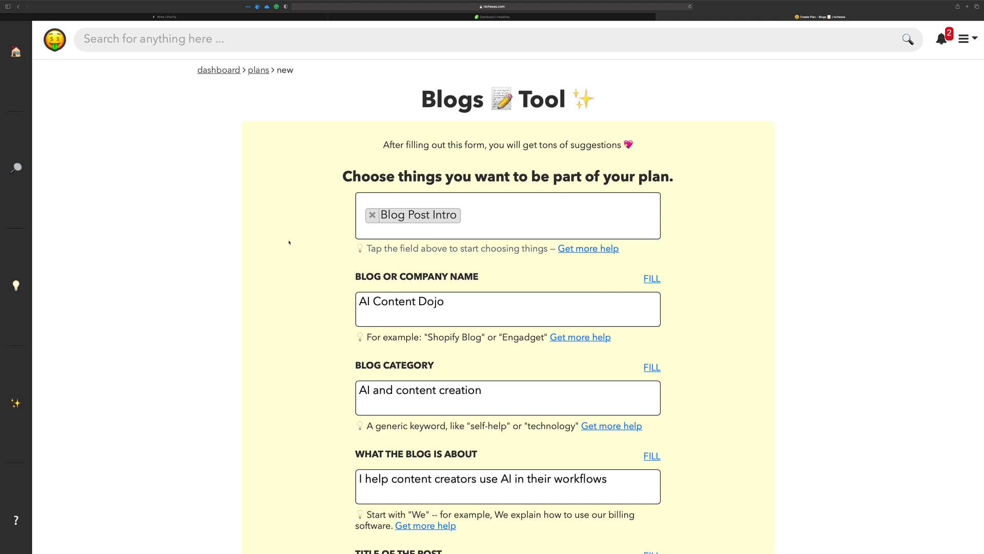
- Switch back to Shortly and place the cursor in the empty article body
{"action": "left_click", "coordinate": [174, 17]}
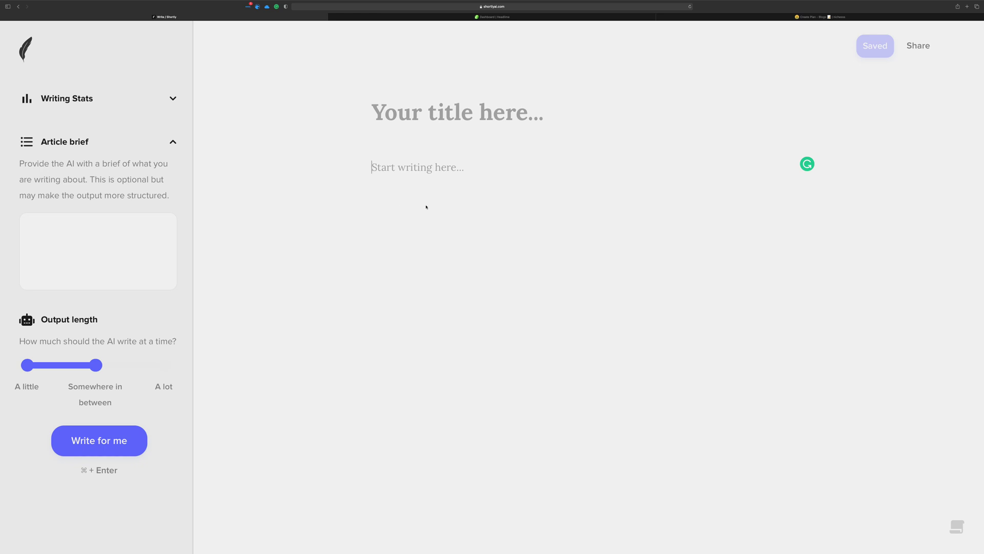
{"action": "left_click", "coordinate": [403, 168]}
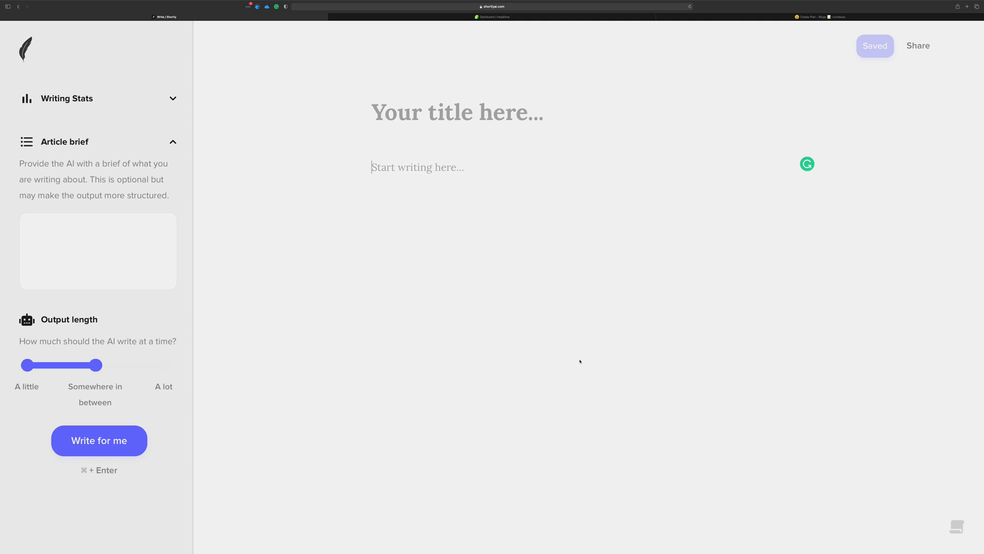